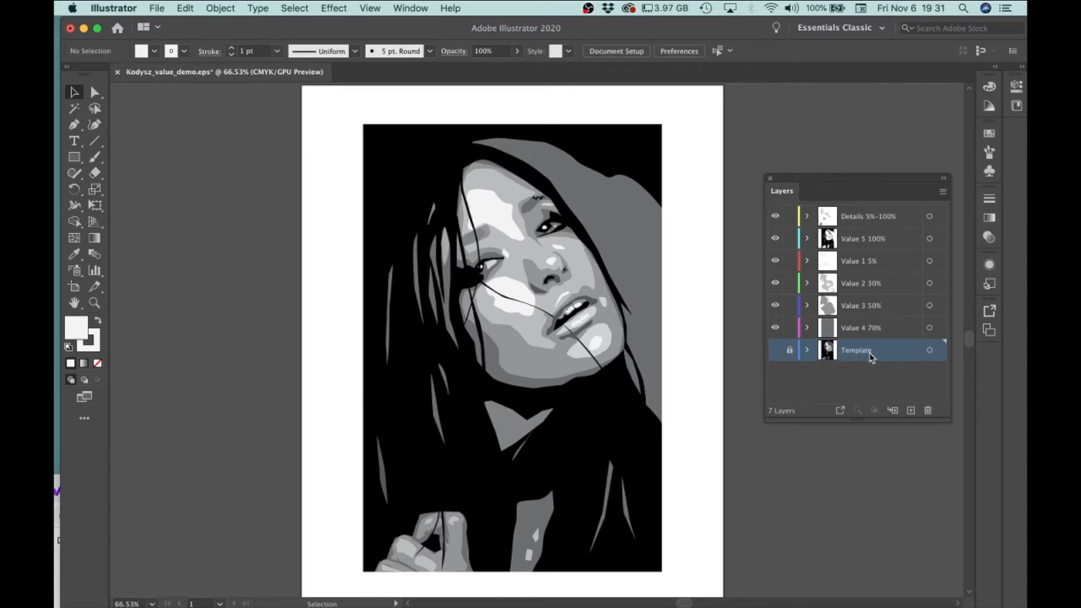
Unlock the Template layer, move it above all other layers and toggle its visibility to compare it with the vector portrait.
left_click(789, 350)
left_click_drag(860, 358, 855, 210)
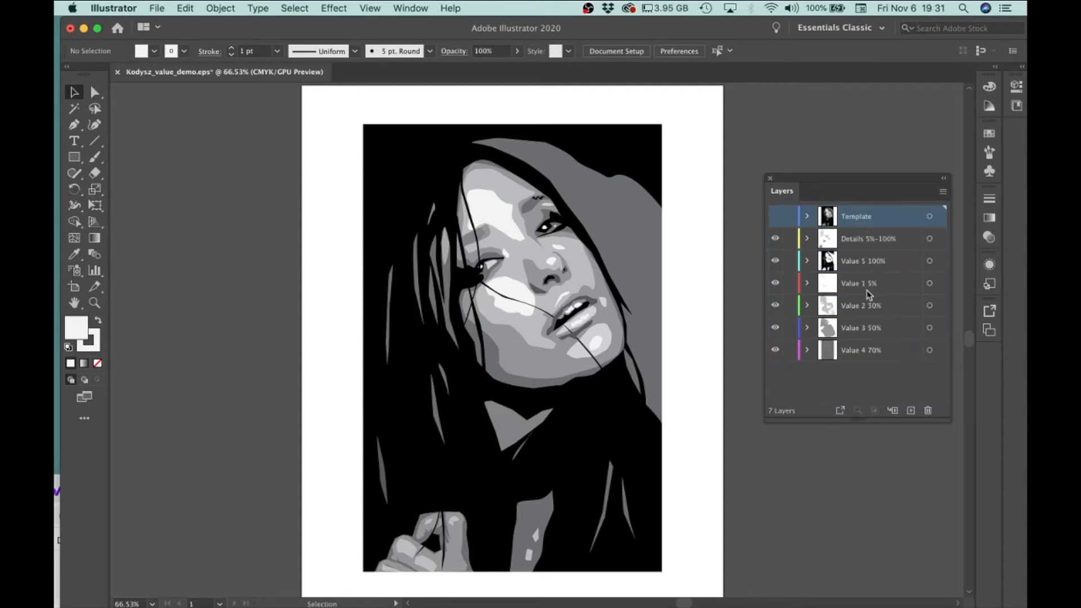
left_click(775, 216)
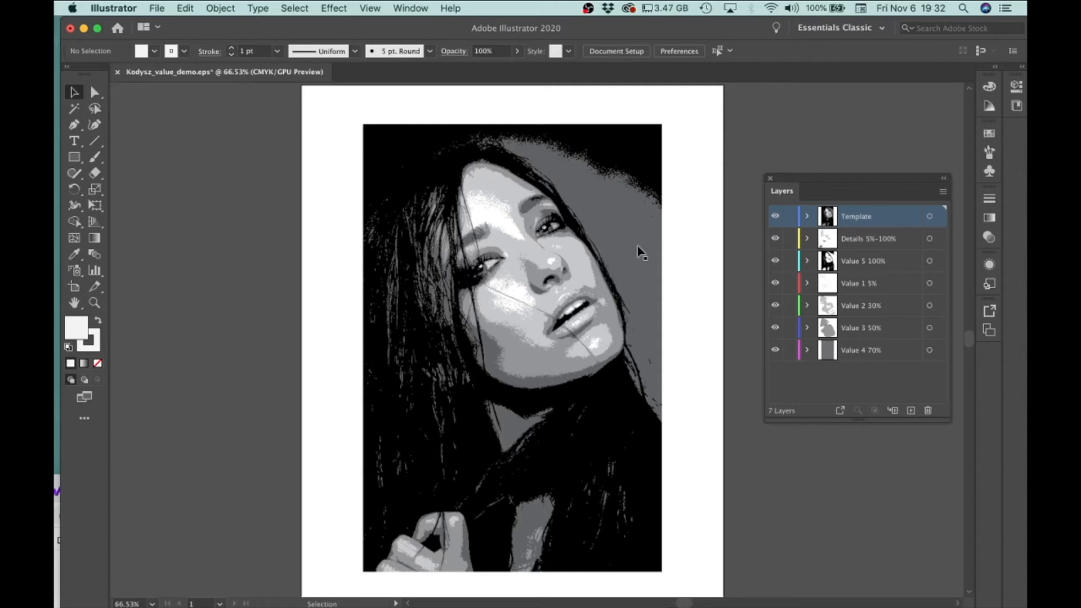
left_click(775, 216)
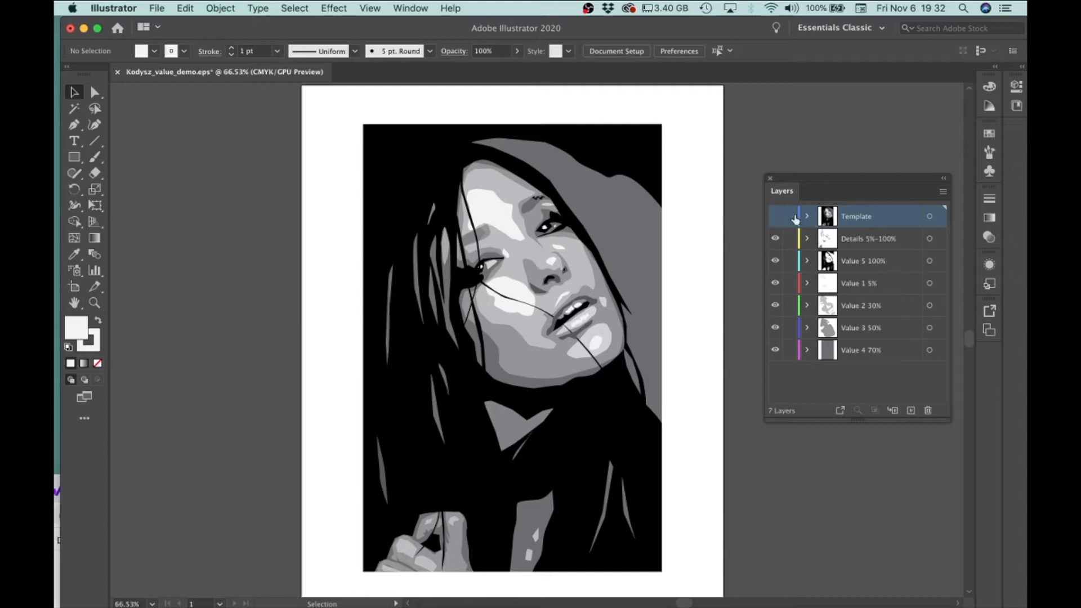
left_click(776, 217)
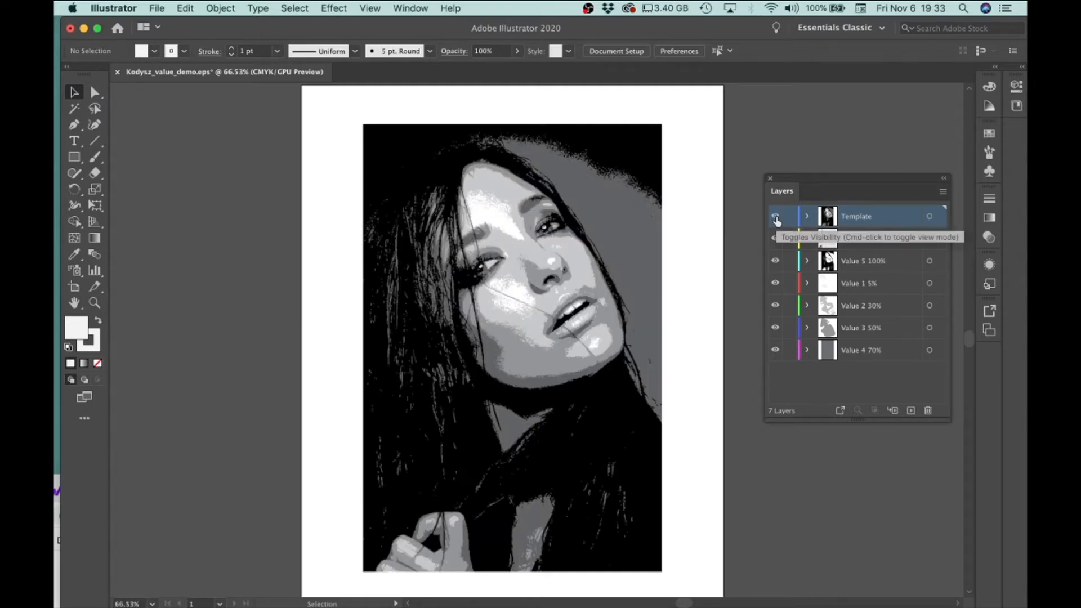
Hide the Template layer, return it to the bottom of the layer stack and lock it.
left_click(776, 217)
left_click_drag(860, 220, 848, 363)
left_click(788, 350)
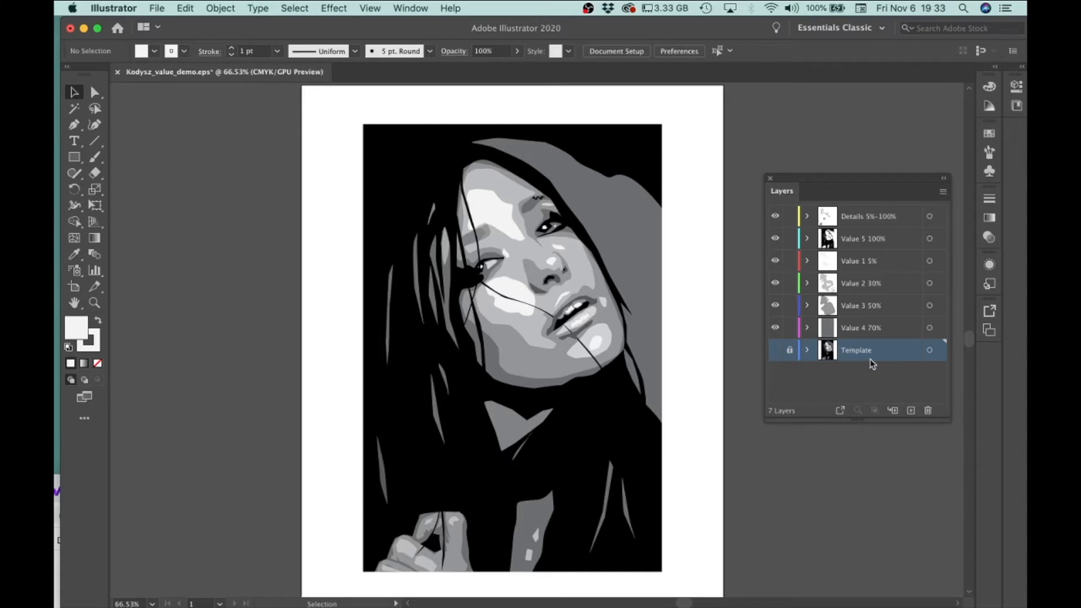
Hide the Details and all Value layers so that only the Template layer is shown.
left_click(775, 219)
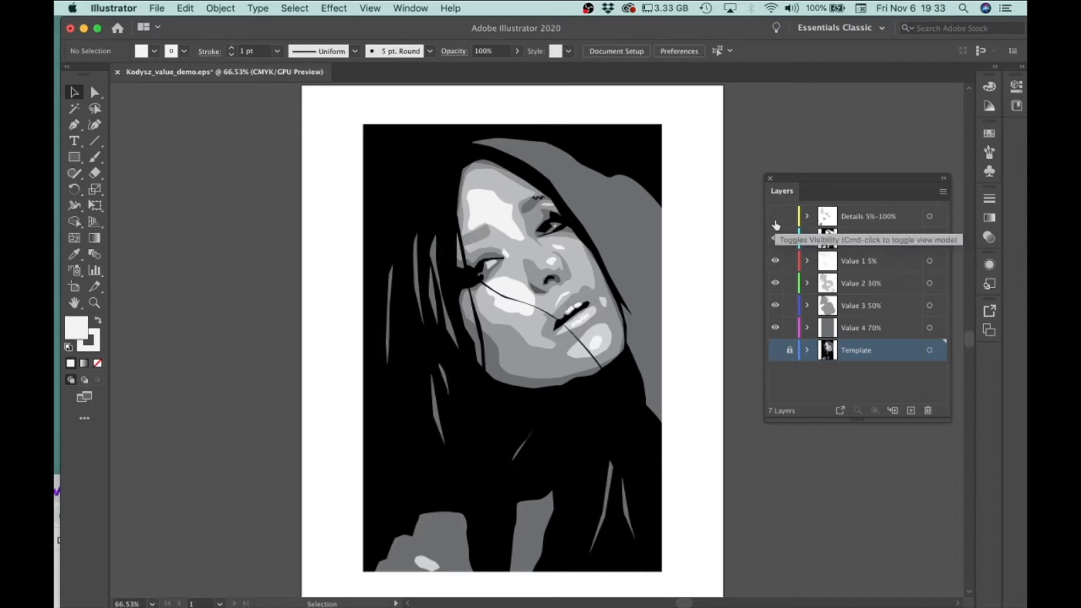
left_click(775, 238)
left_click(776, 261)
left_click(775, 283)
left_click(775, 305)
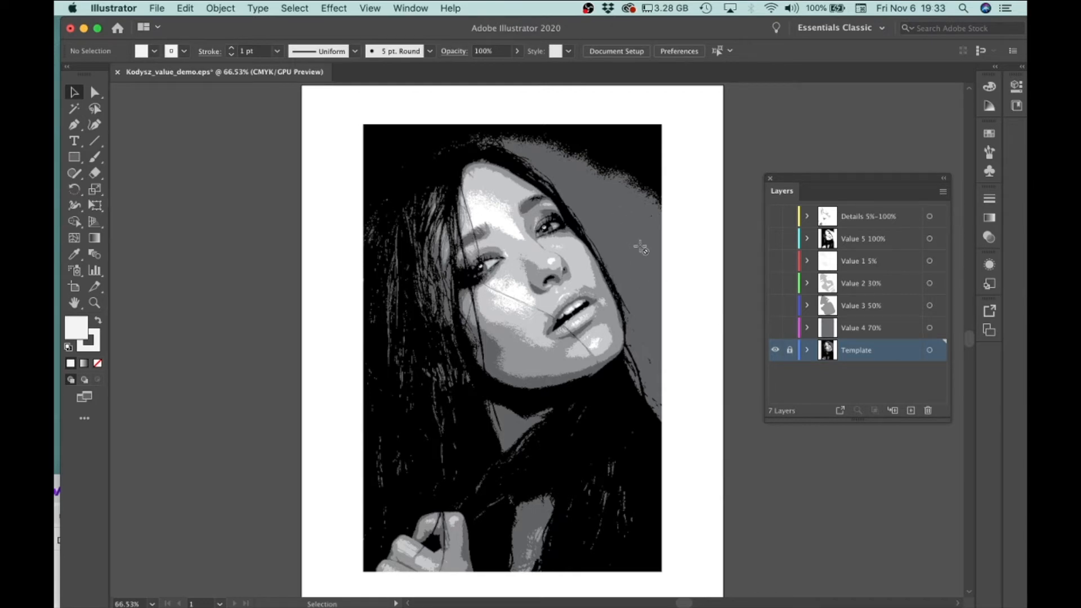
Show the Value 4 70% and Value 3 50% layers, and move the Template layer to the top of the stack and hide it.
left_click(775, 327)
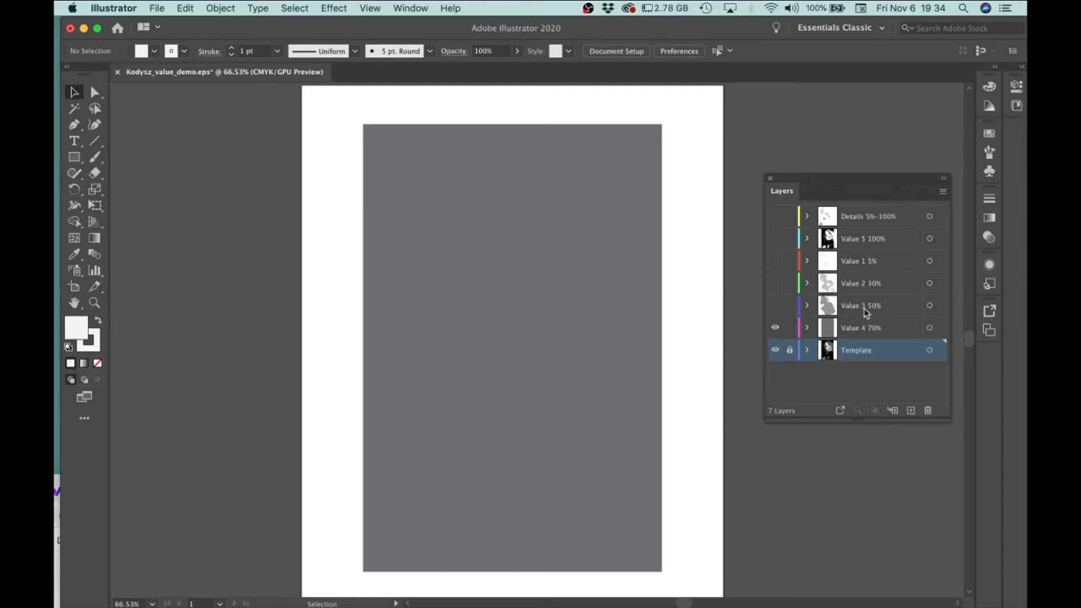
left_click(776, 306)
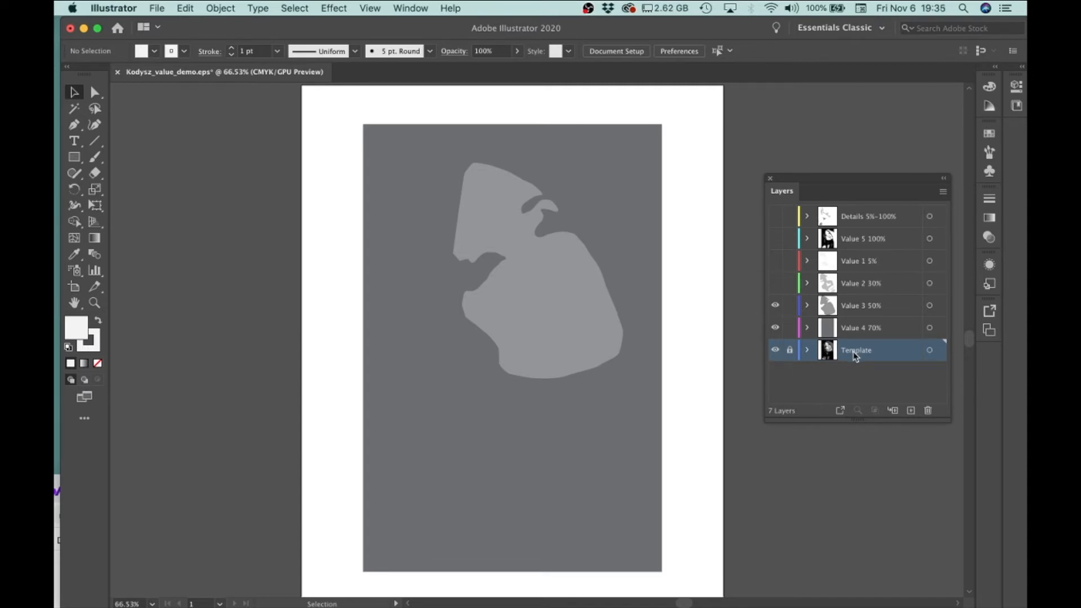
left_click_drag(859, 355, 850, 210)
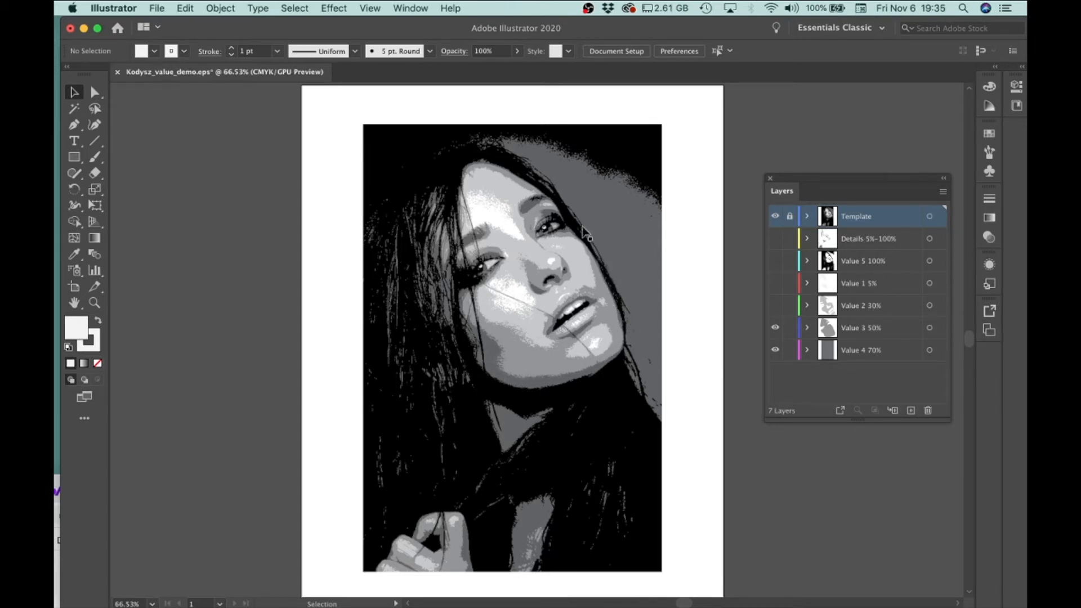
left_click(775, 217)
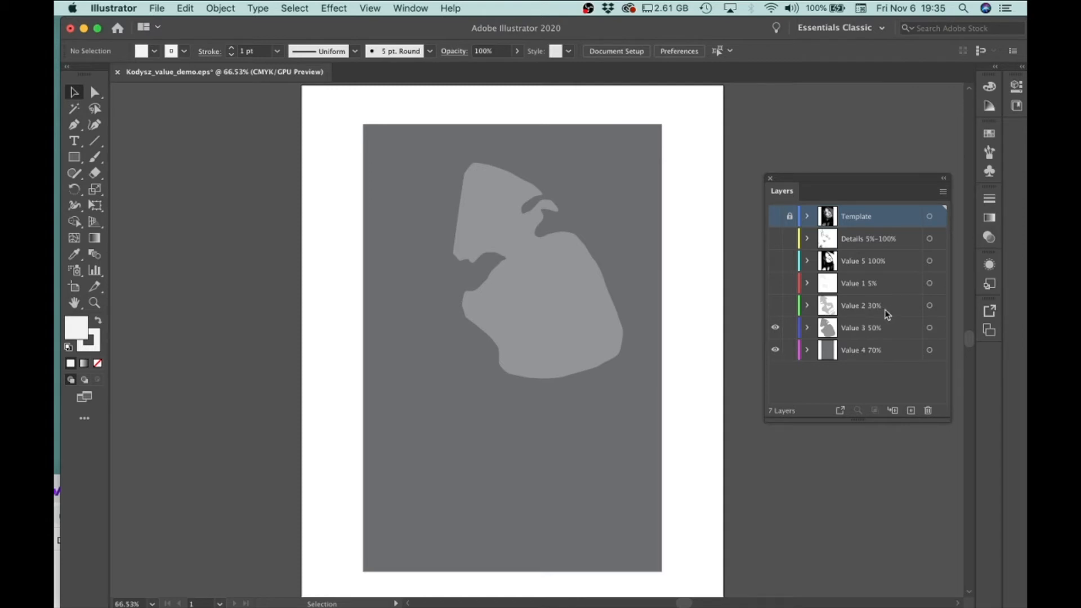
Show the Value 2 30%, Value 1 5% and Value 5 100% layers, checking the shapes against the Template layer before the last one.
left_click(776, 308)
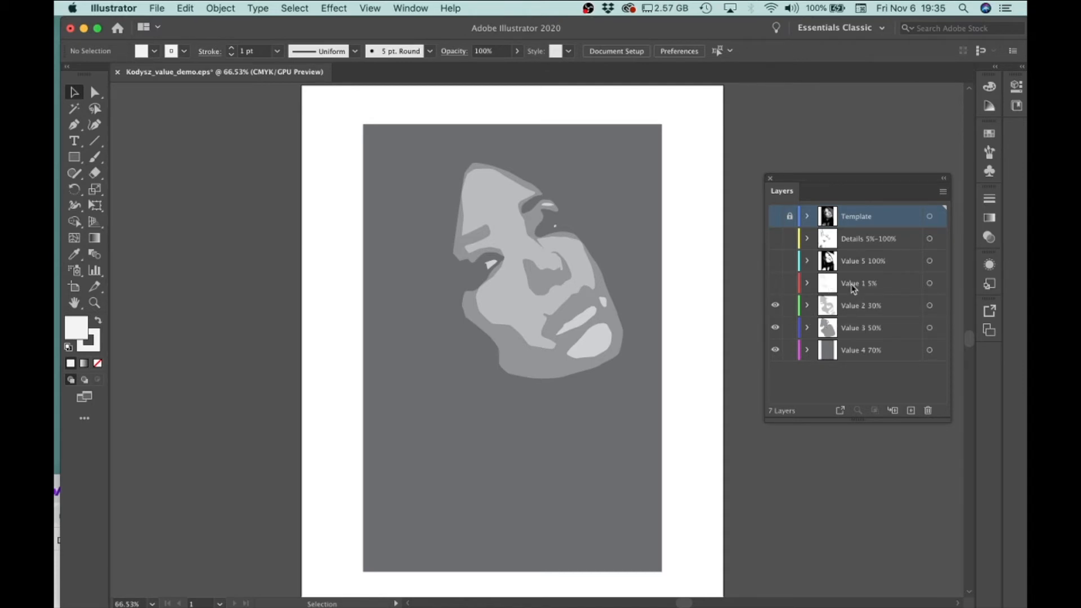
left_click(774, 284)
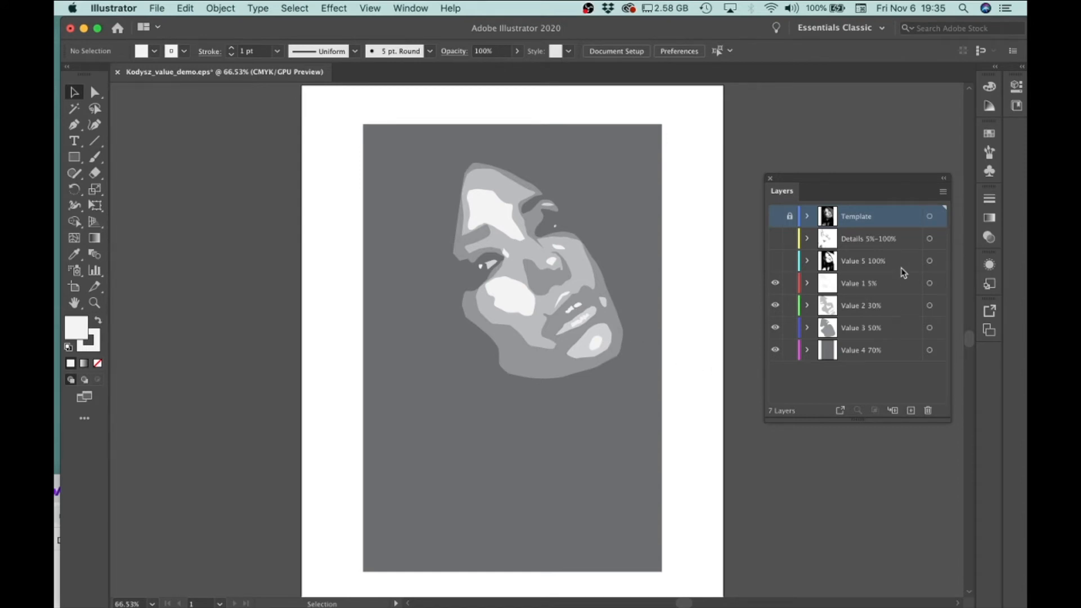
left_click(775, 217)
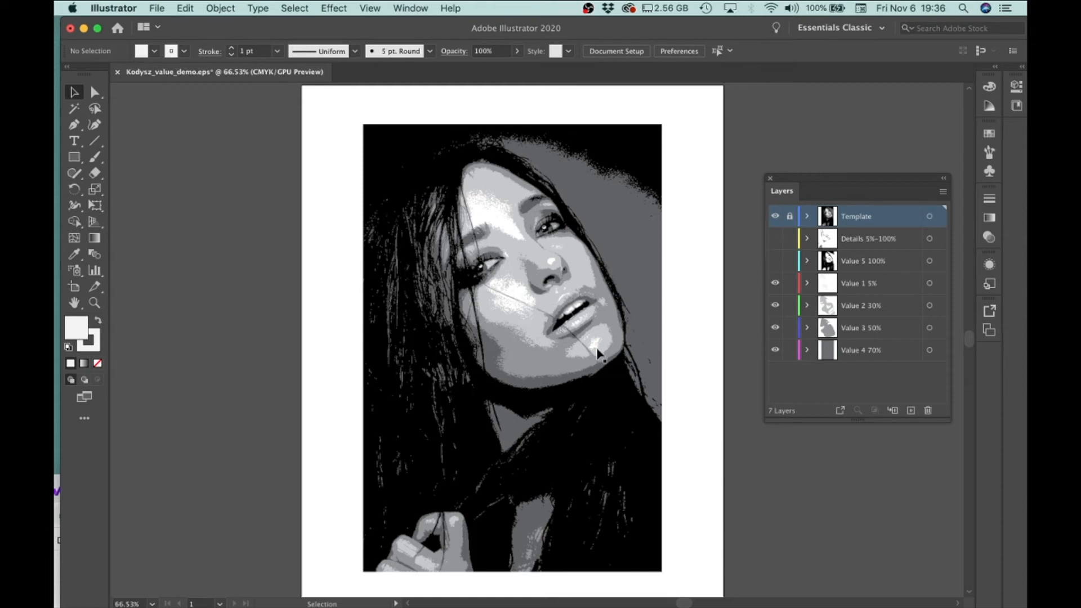
left_click(776, 217)
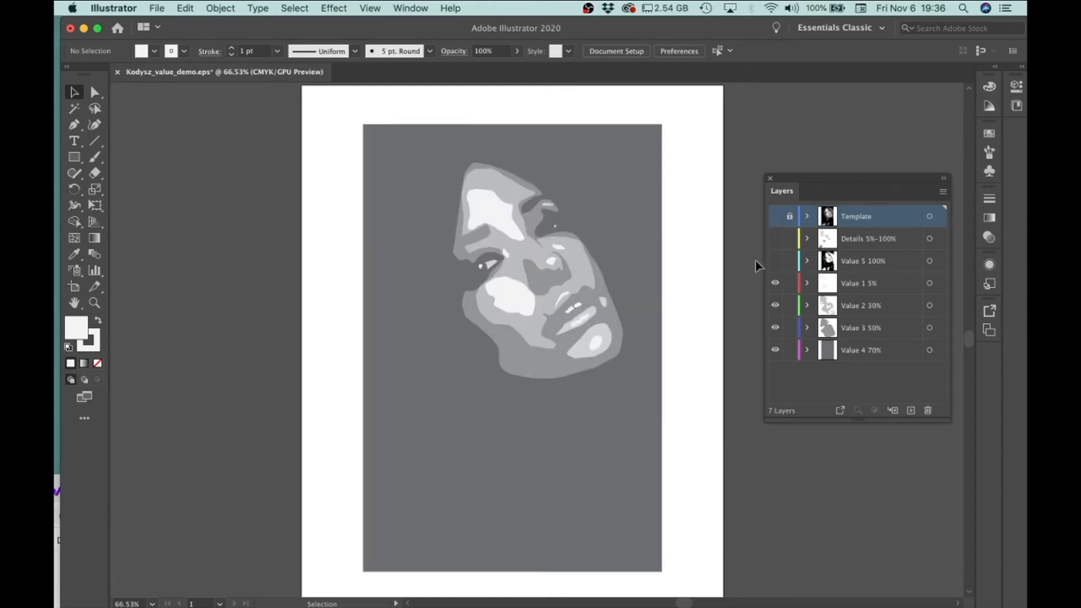
left_click(775, 261)
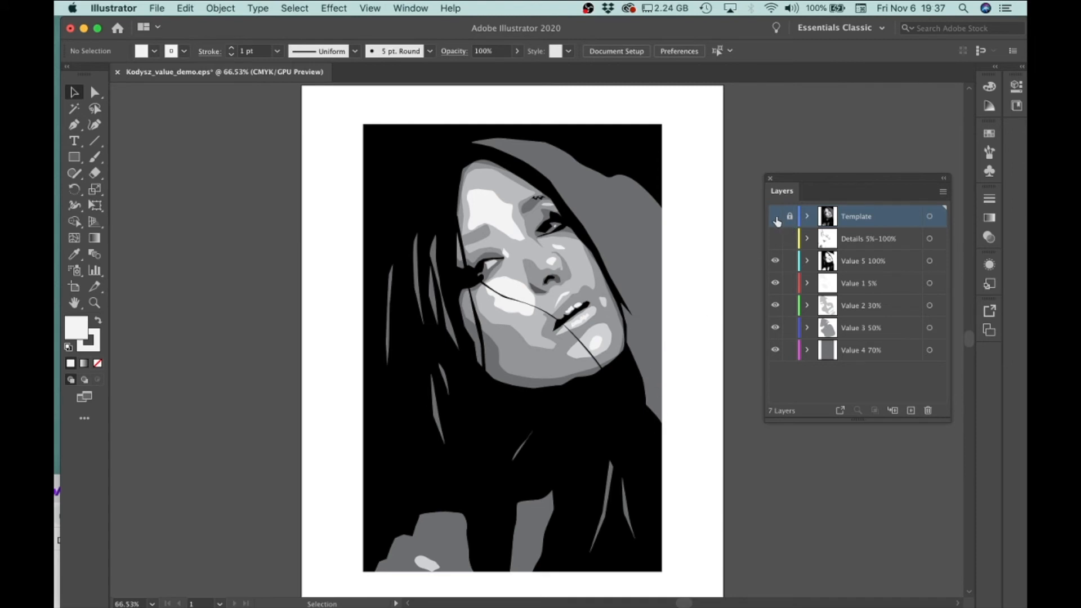
Hide the Value 5 100%, Value 1 5% and Value 2 30% layers to isolate the Value 3 face shape on its background.
left_click(775, 262)
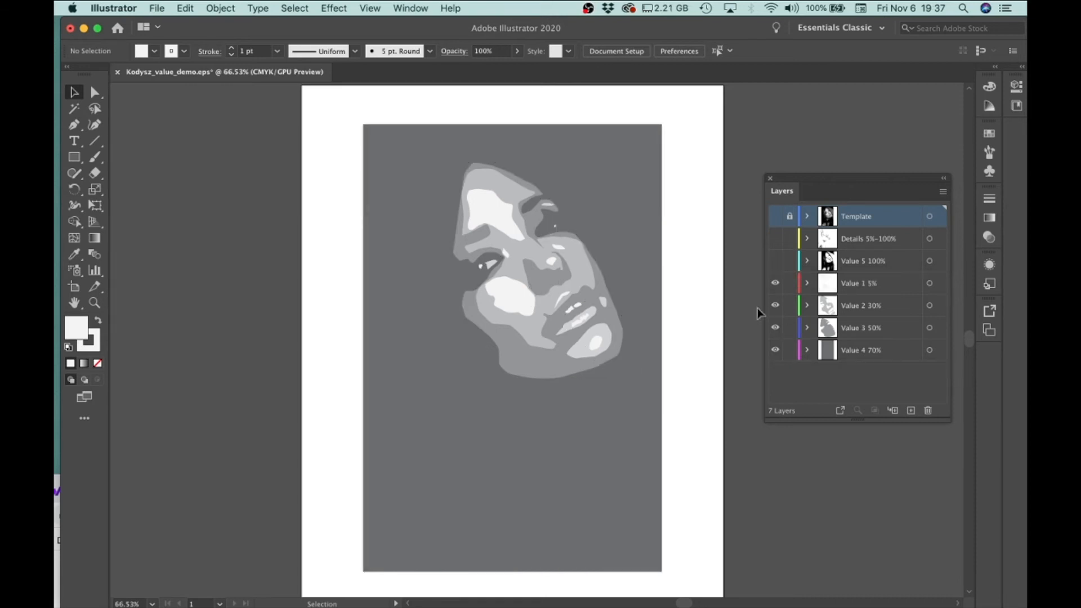
left_click(775, 283)
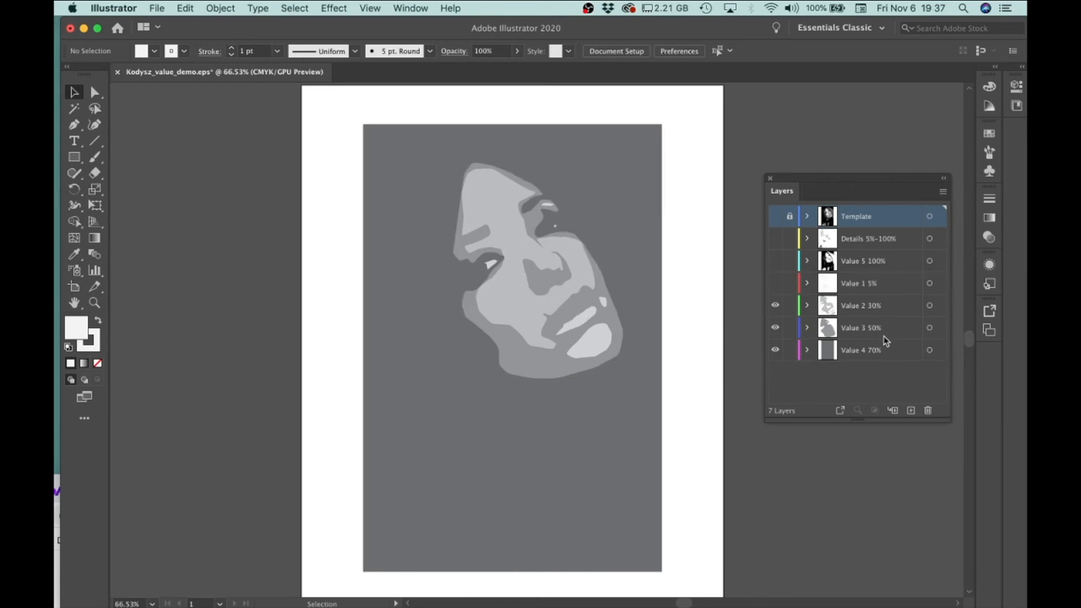
left_click(776, 307)
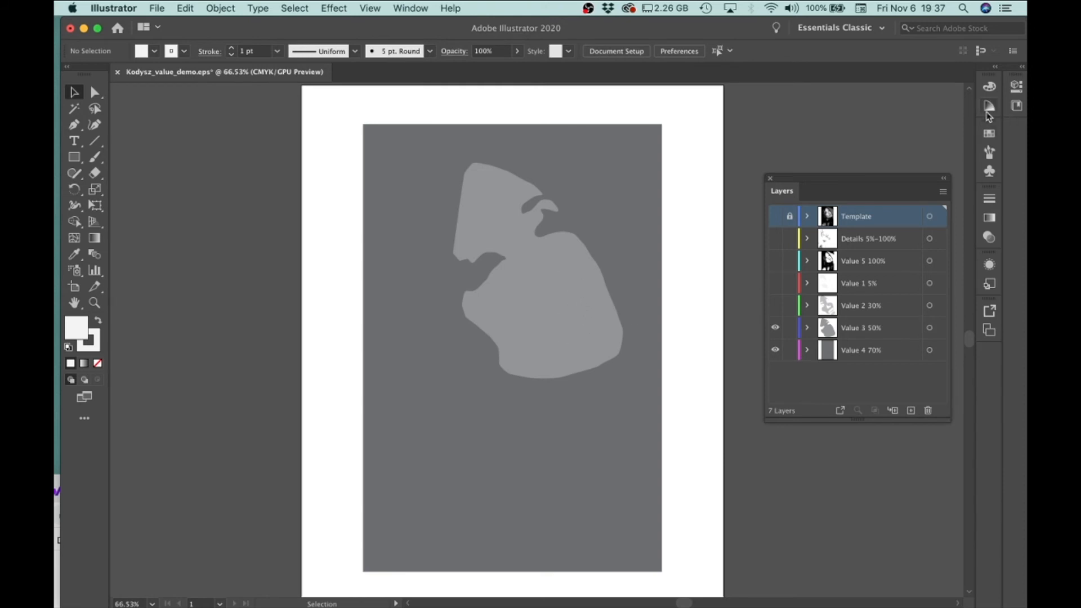
Recolour the Value 3 50% face shape with a darker grey swatch.
left_click(992, 134)
left_click_drag(964, 224, 963, 372)
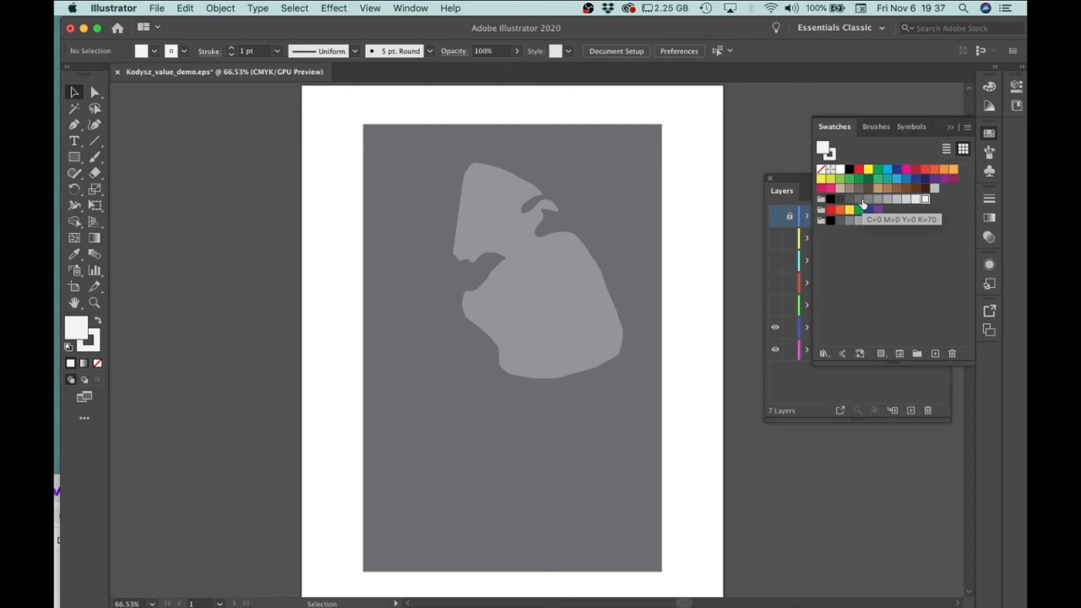
left_click_drag(870, 200, 579, 299)
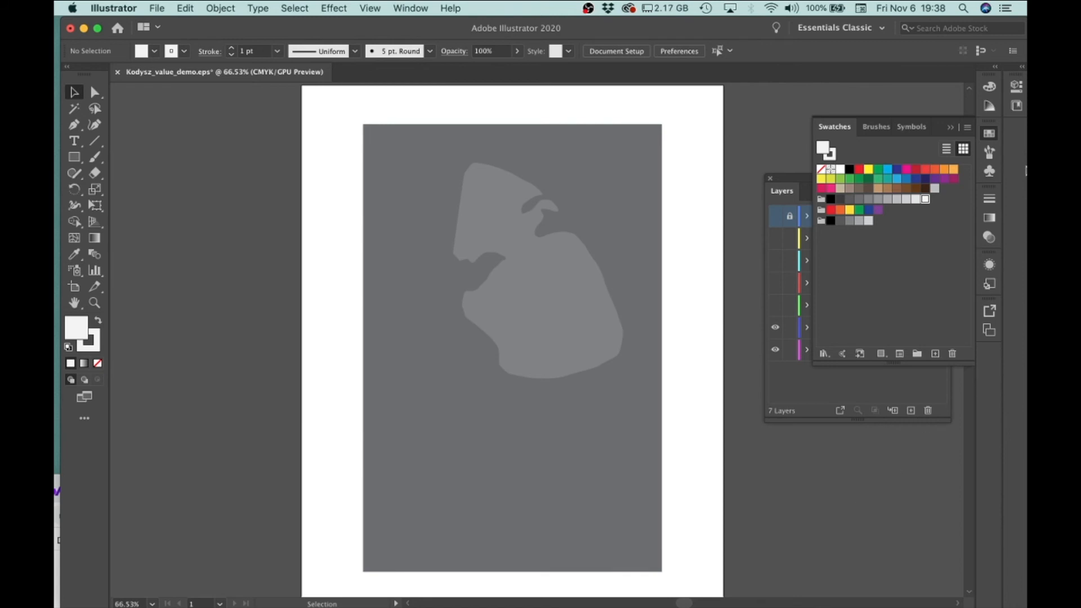
left_click(951, 127)
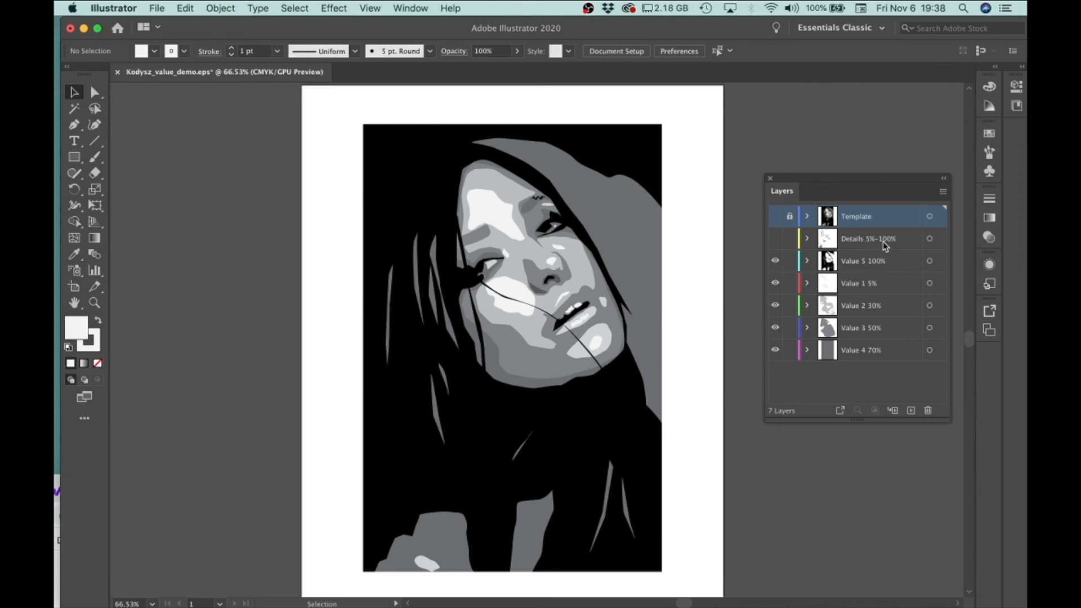
Show the Details 5%-100% layer and toggle its visibility to compare the portrait with and without the details.
left_click(775, 238)
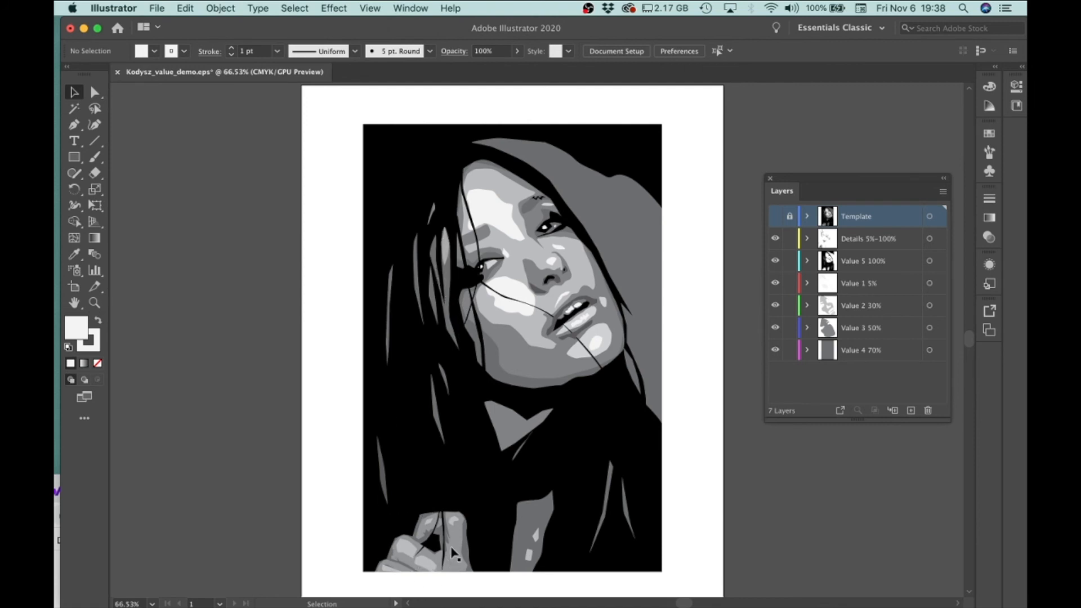
left_click(777, 239)
left_click(777, 239)
left_click(777, 240)
left_click(777, 240)
Inspect the black compound path on the Value 5 100% layer and the light face shape on the Value 2 30% layer by selecting them.
left_click(861, 260)
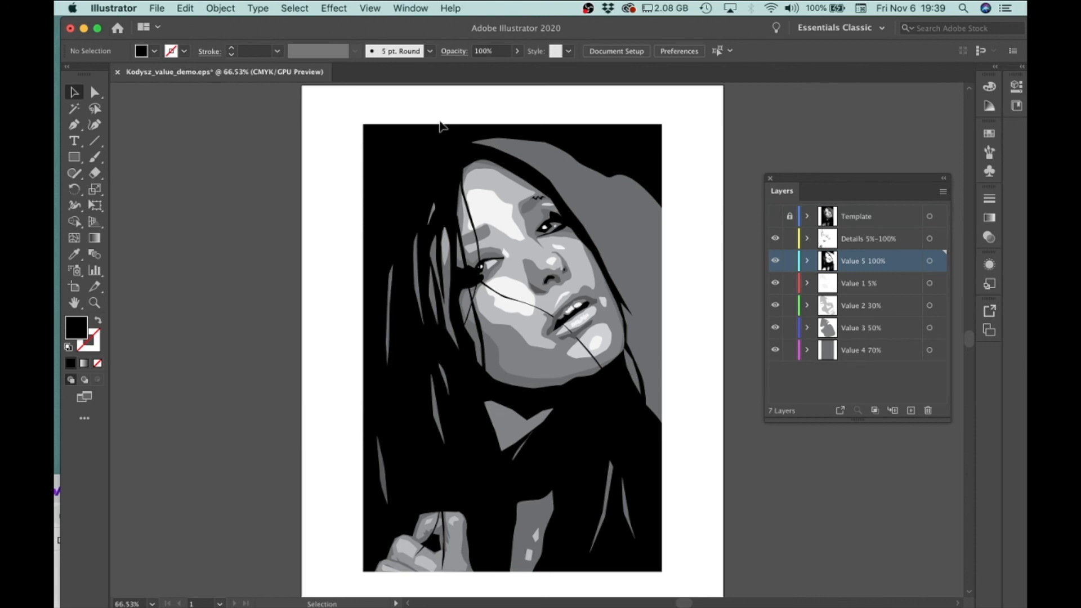
left_click(393, 185)
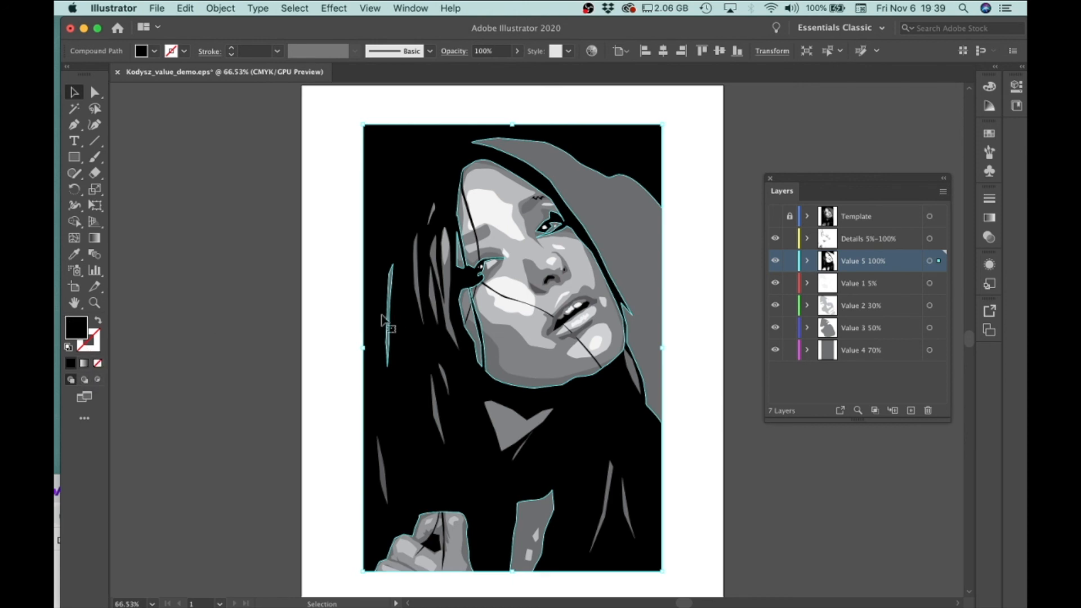
left_click(514, 285)
Hide the Details 5%-100%, Value 5 100% and Value 1 5% layers.
left_click(775, 238)
left_click(775, 260)
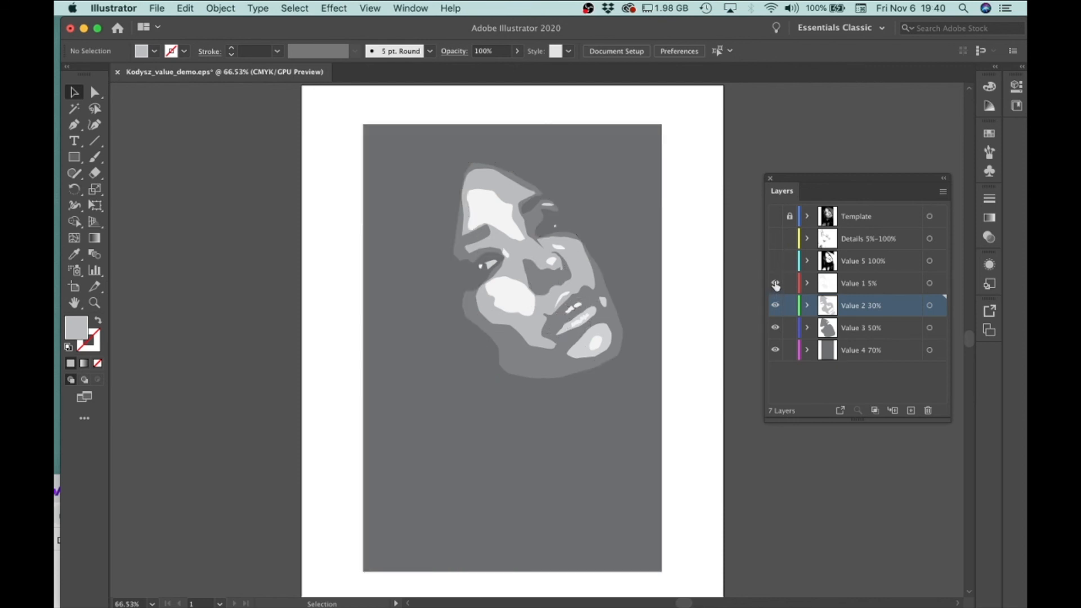
left_click(775, 284)
Try moving the Value 3 50% face shape down and away from the Value 2 shapes, and undo the move.
left_click(587, 277)
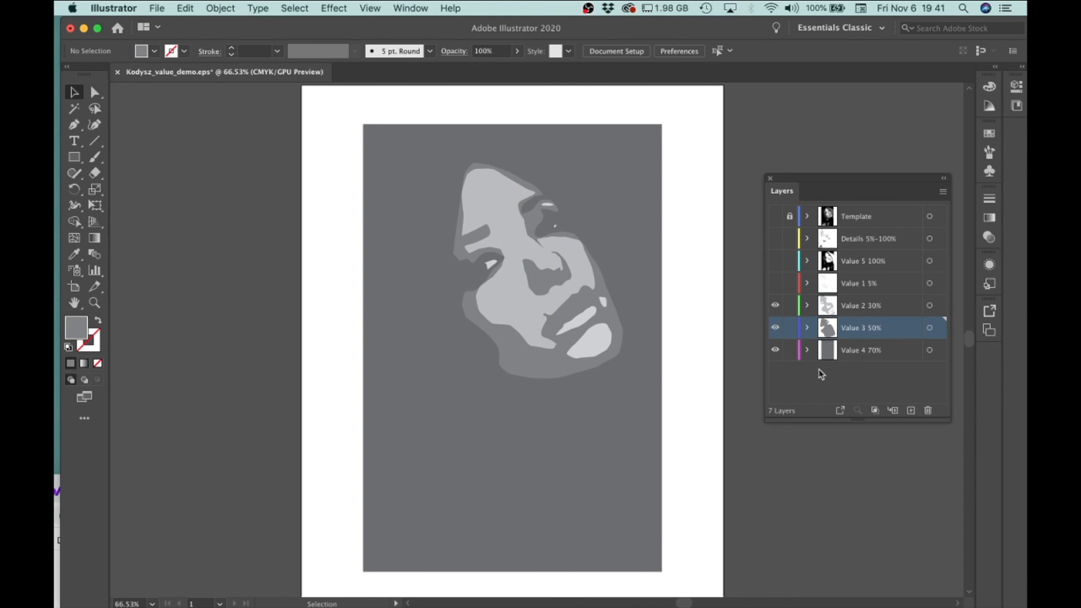
left_click(522, 368)
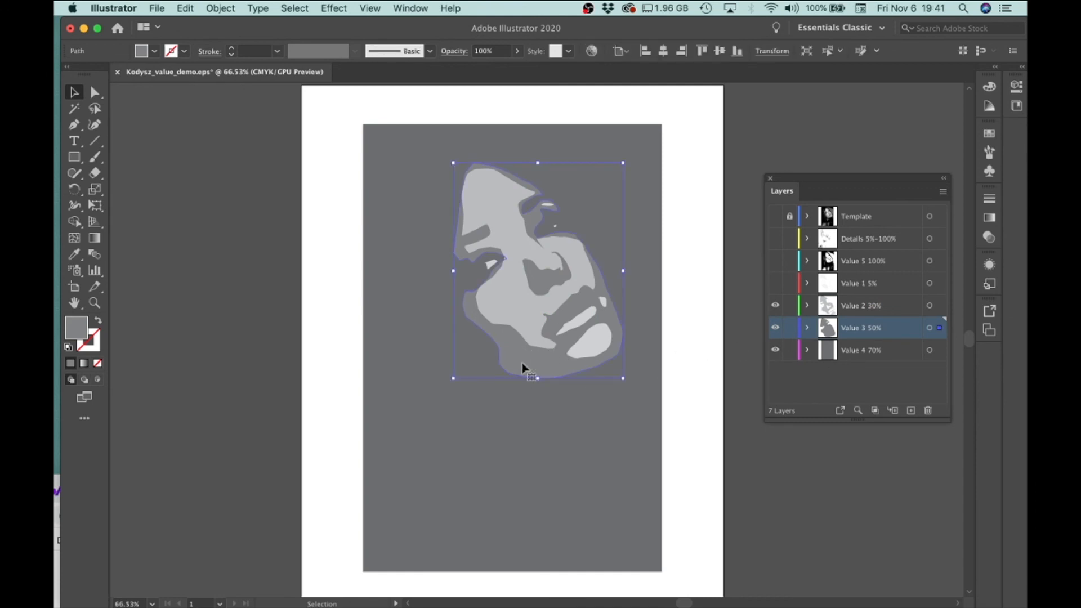
left_click_drag(550, 376, 495, 494)
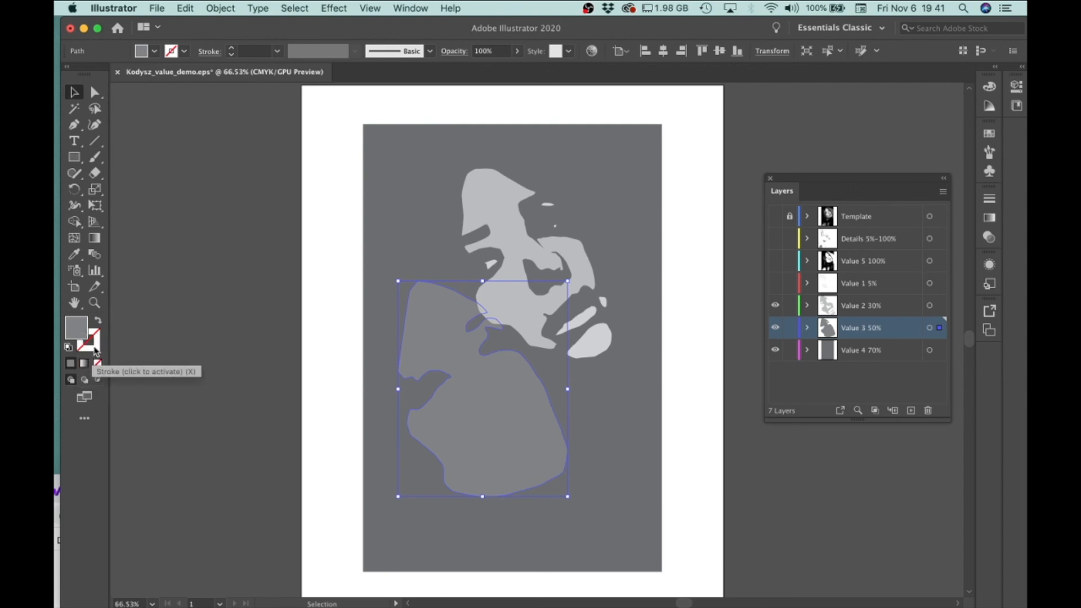
key("super+z")
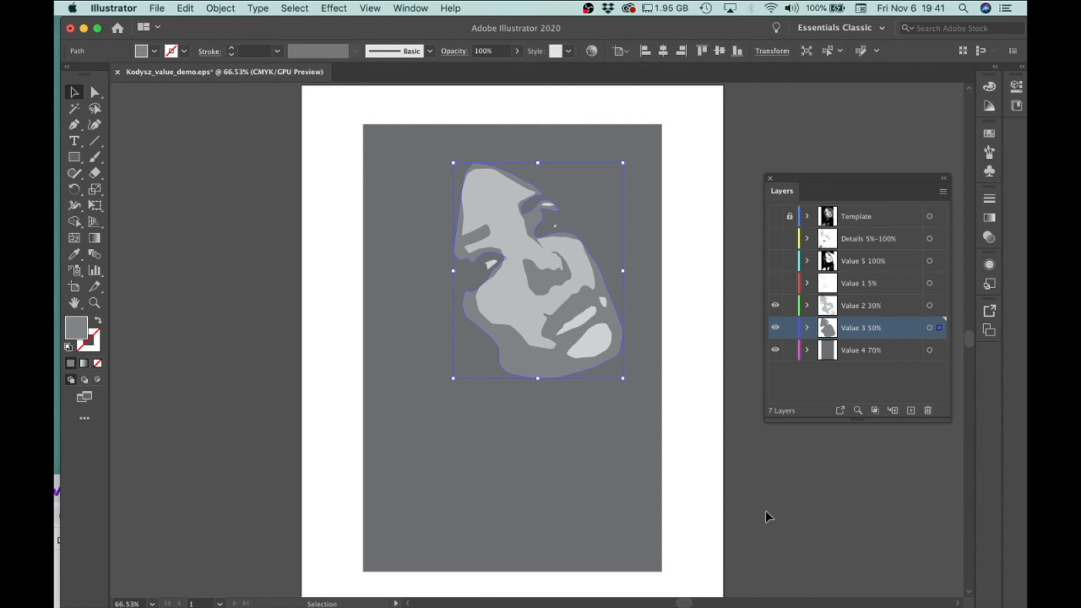